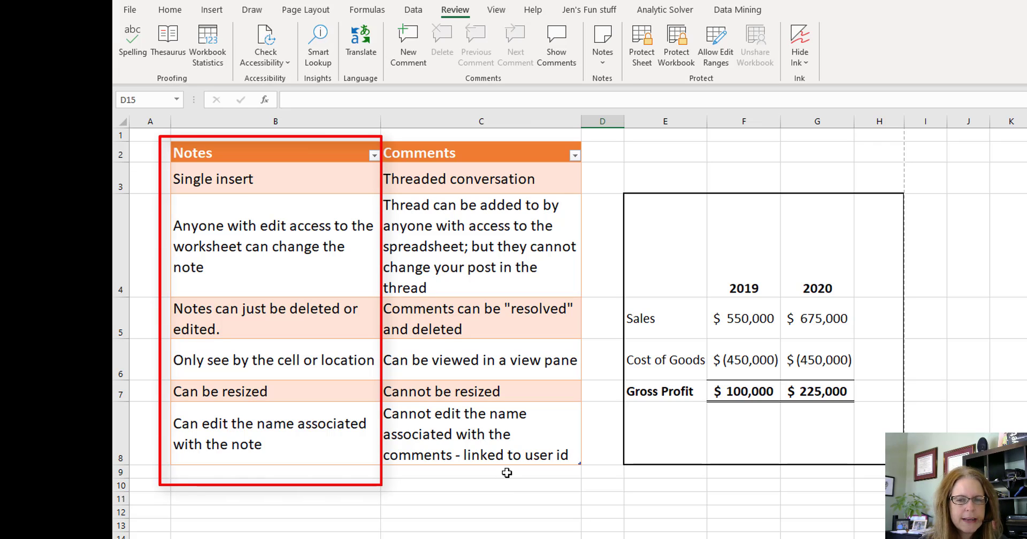
Step: Add a note reading "This is a note" to the 2019 Gross Profit cell F7 and slightly enlarge its box
left_click(728, 398)
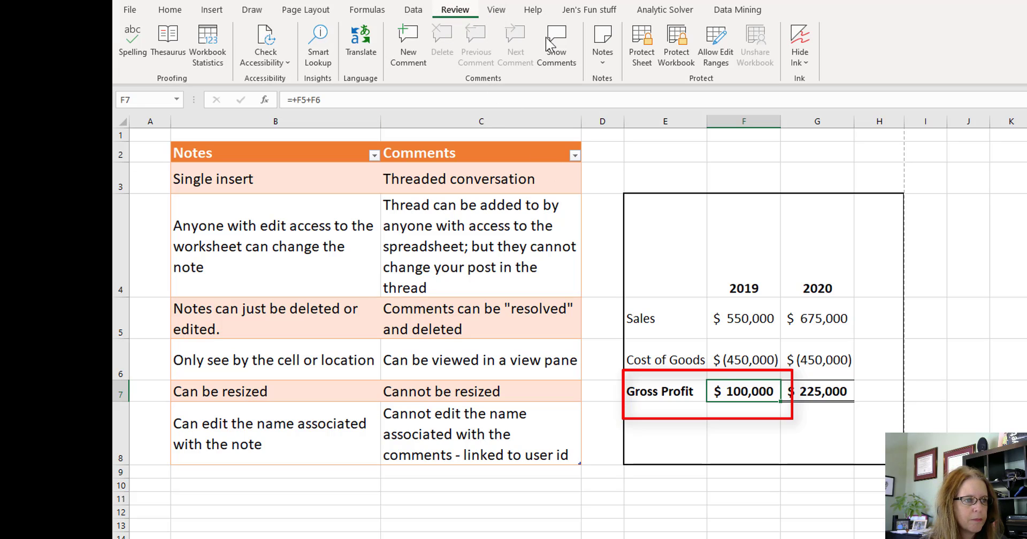
left_click(602, 66)
left_click(633, 81)
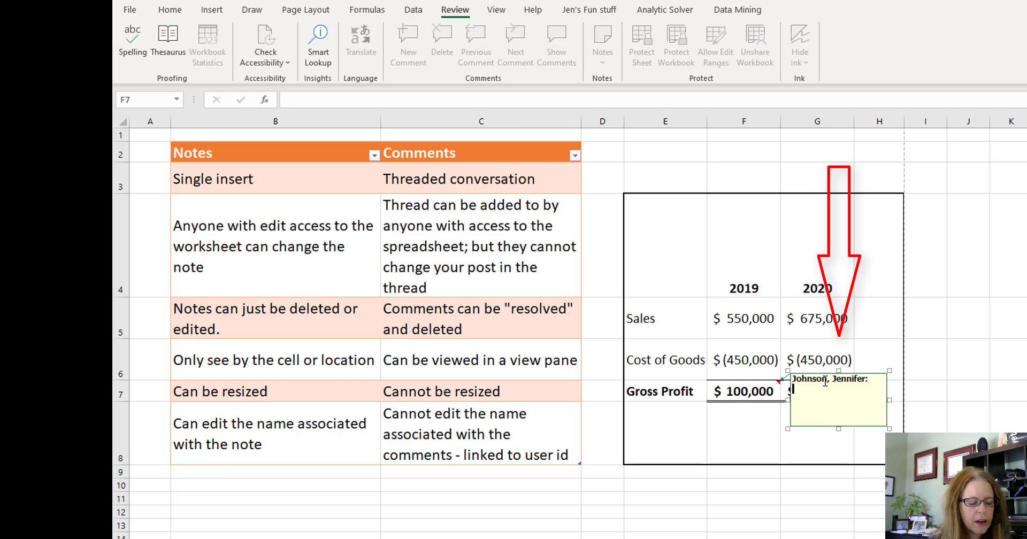
type("This is a note")
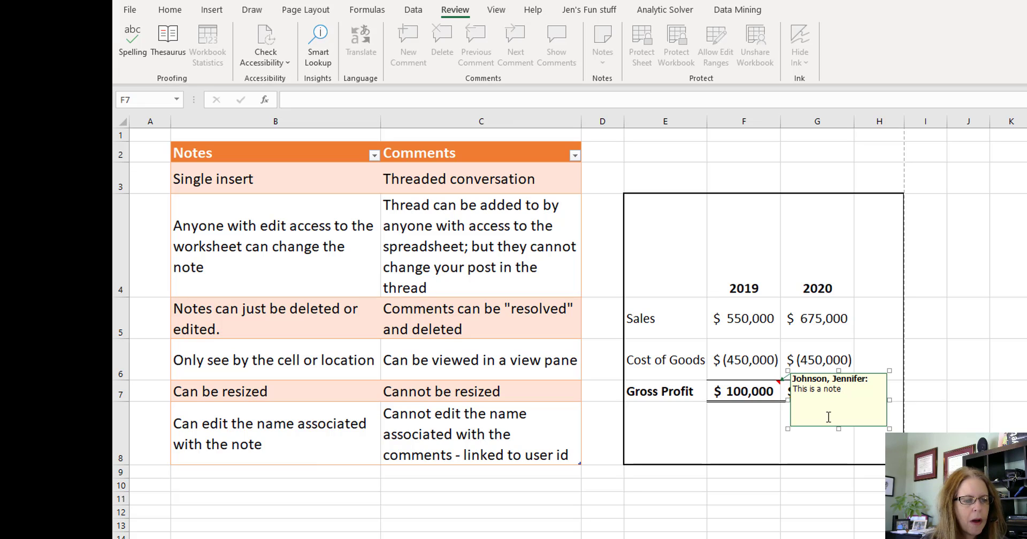
left_click_drag(890, 429, 895, 436)
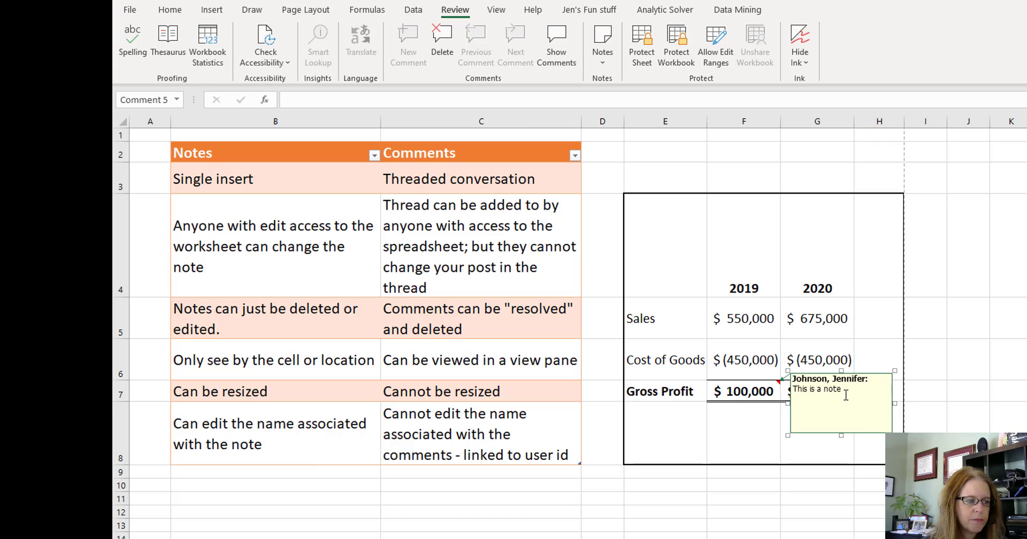
Step: Replace the author's name in the F7 note with the bold heading "Change the name:" and leave the note
left_click(872, 383)
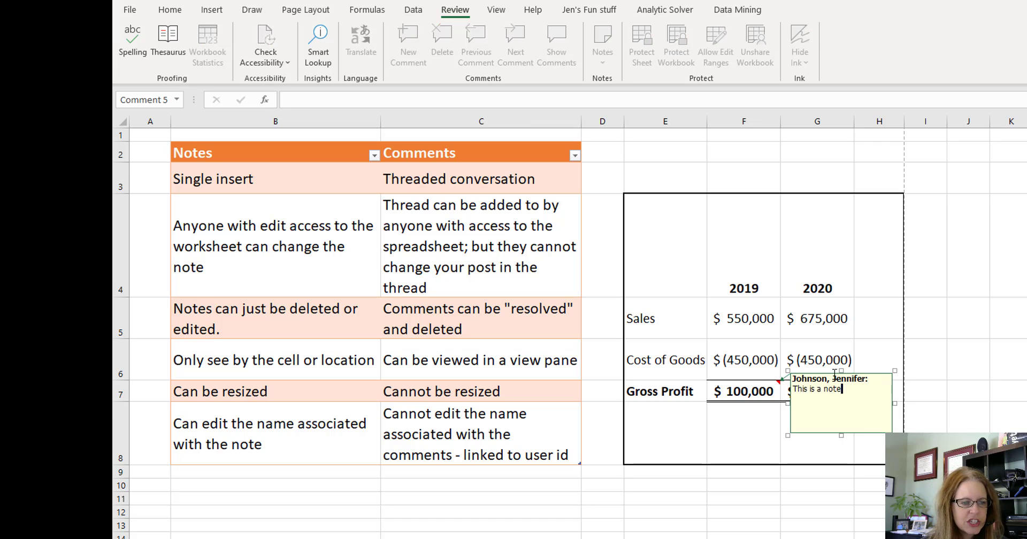
left_click(871, 380)
key("BackSpace")
key("BackSpace")
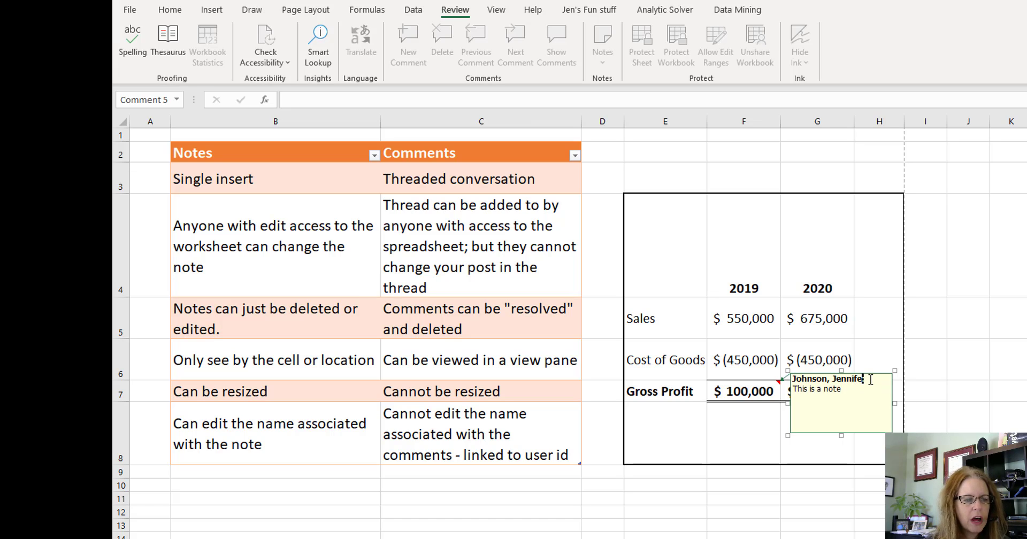
key("BackSpace")
key("BackSpace")
key("BackSpace")
key("BackSpace")
key("BackSpace")
key("BackSpace")
key("BackSpace")
key("BackSpace")
key("BackSpace")
key("BackSpace")
key("BackSpace")
key("BackSpace")
key("BackSpace")
key("BackSpace")
key("BackSpace")
key("BackSpace")
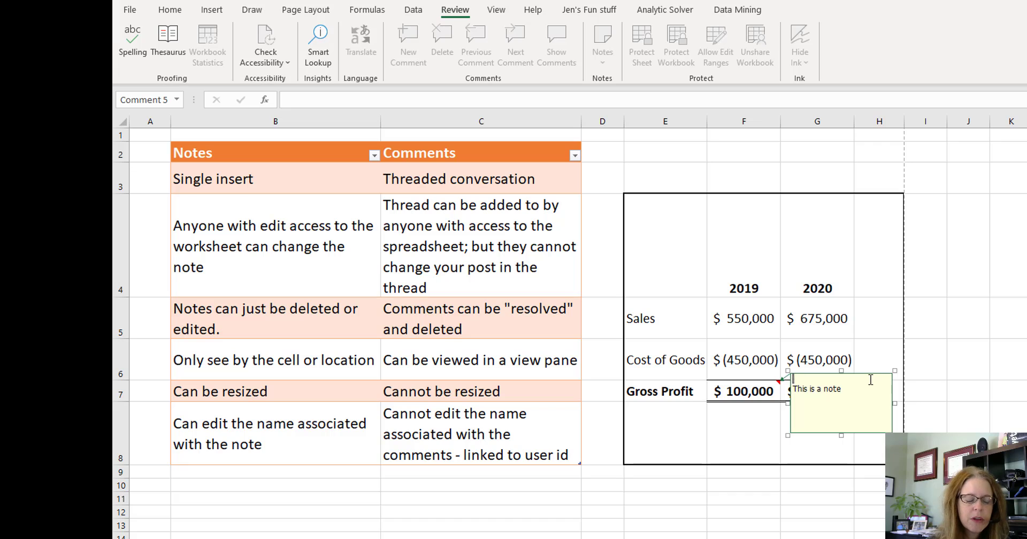
type("Chang")
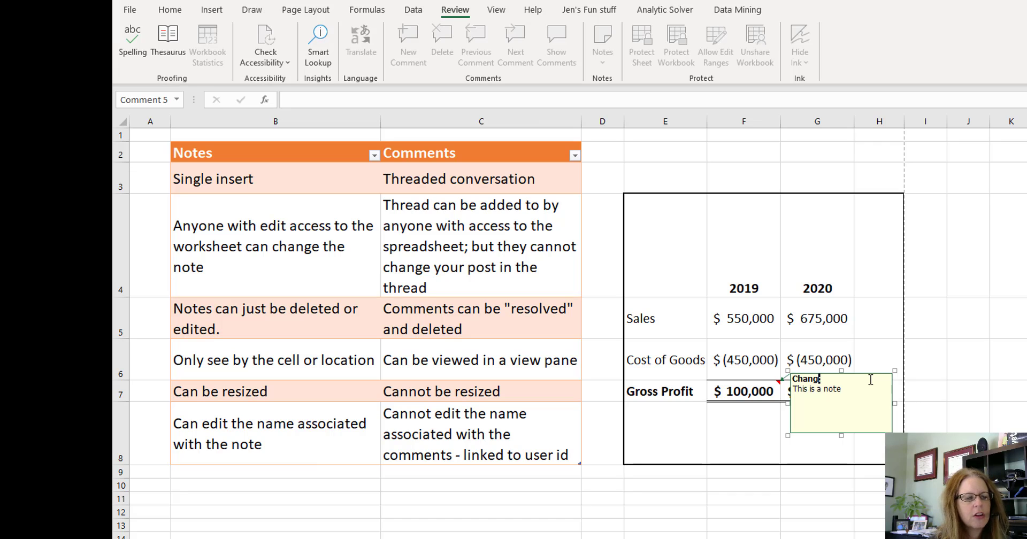
type("e the name:")
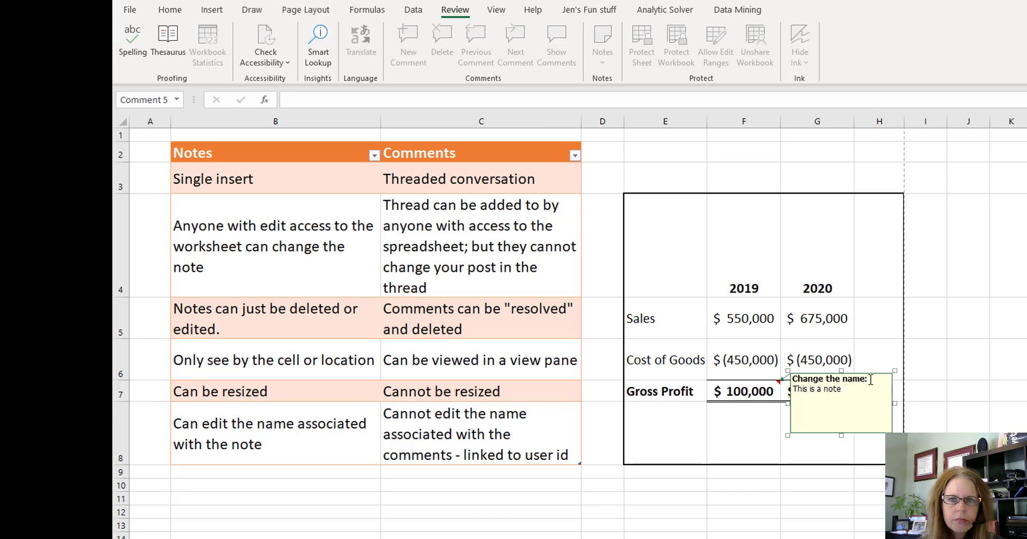
left_click(760, 424)
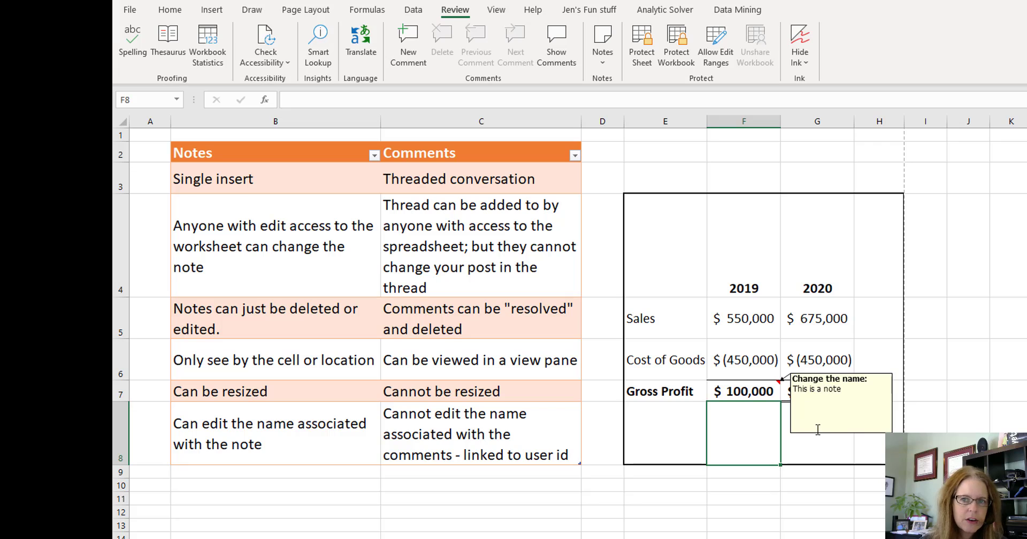
Step: Hide the always-visible note on cell F7, leaving only its cell indicator
left_click(748, 393)
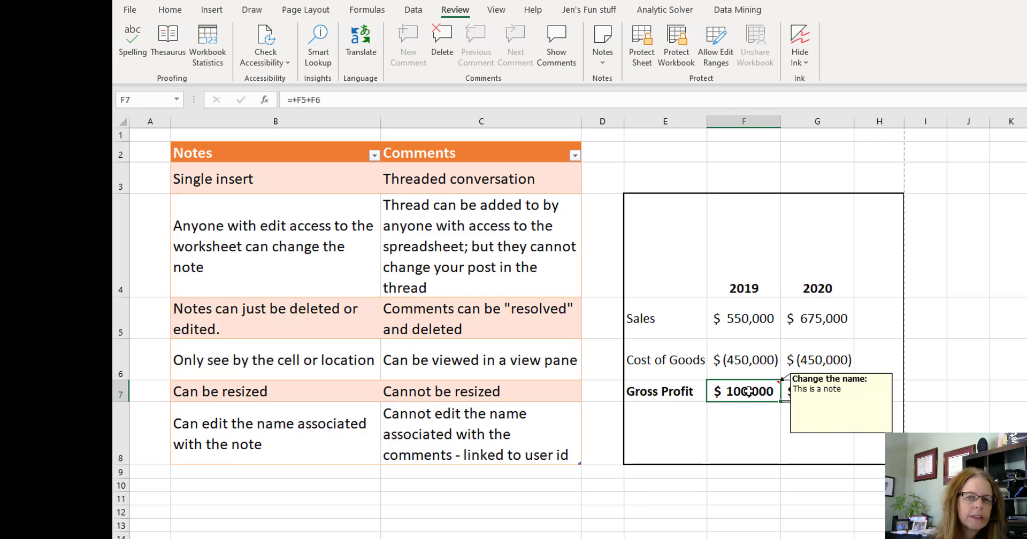
right_click(748, 393)
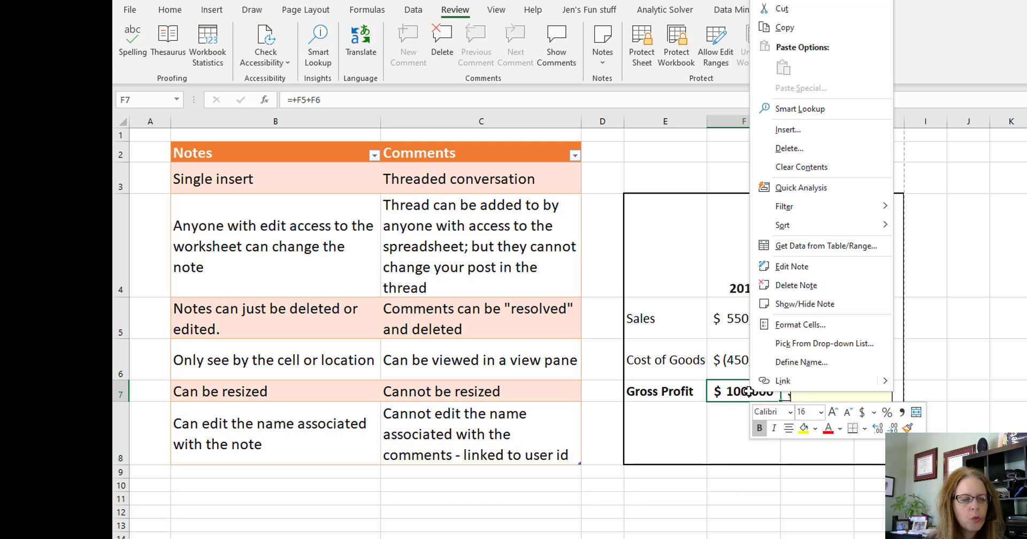
left_click(828, 305)
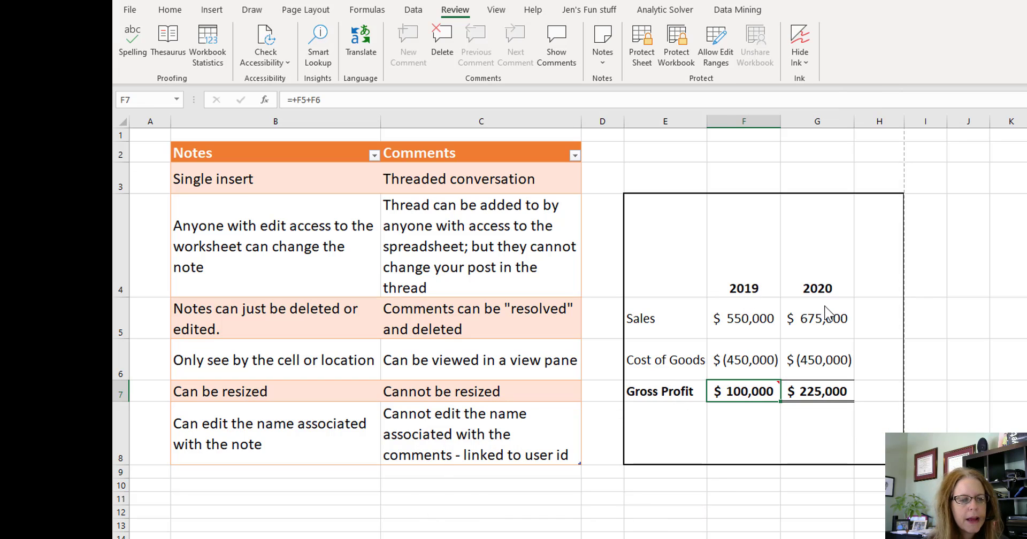
left_click(763, 425)
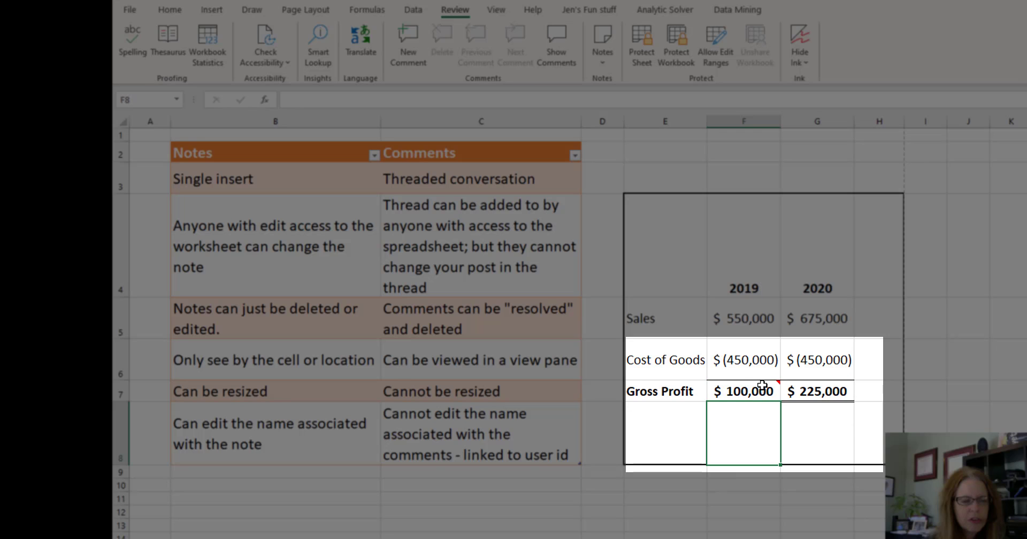
mouse_move(762, 384)
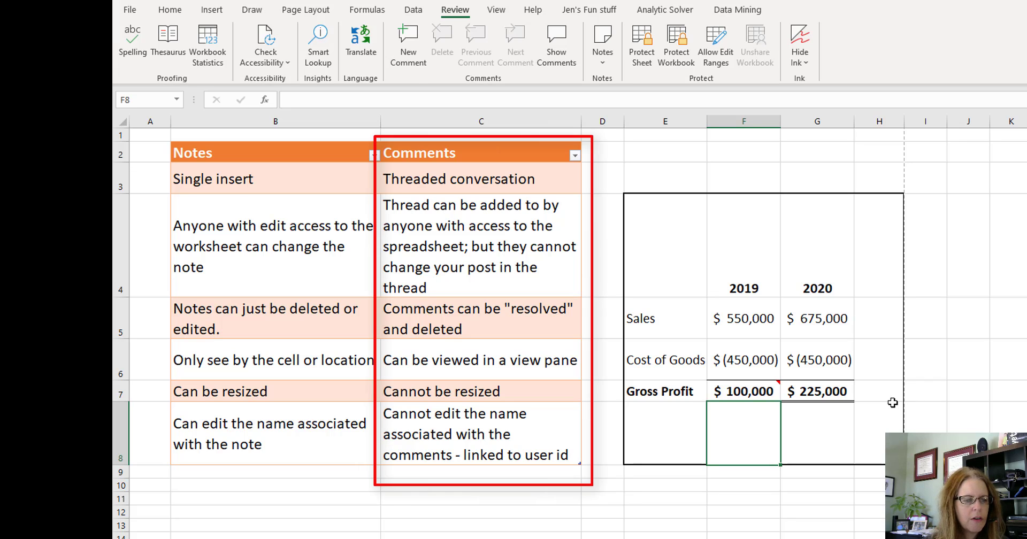
Step: Post a new comment reading "Begin a thread for comments" on the 2020 Gross Profit cell G7
left_click(834, 385)
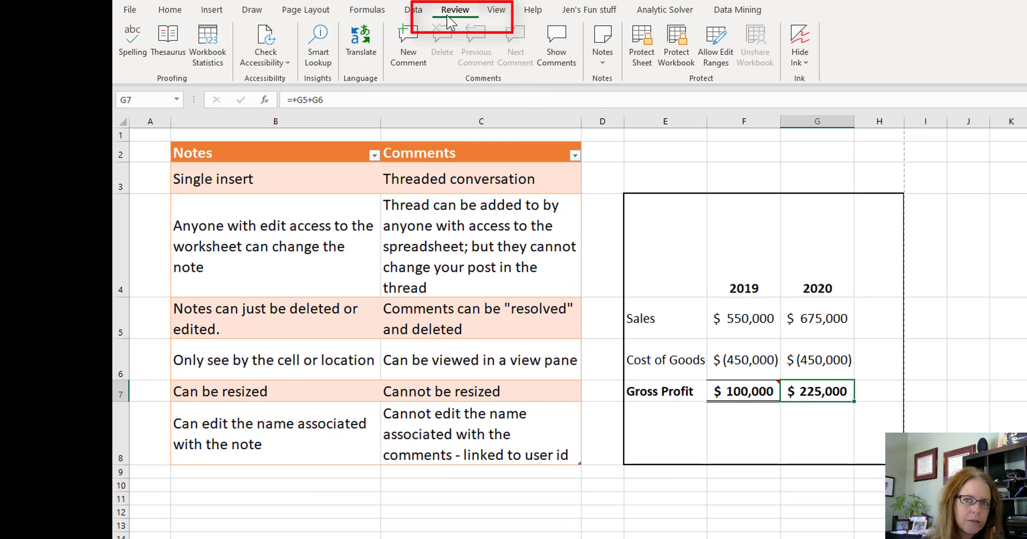
left_click(409, 39)
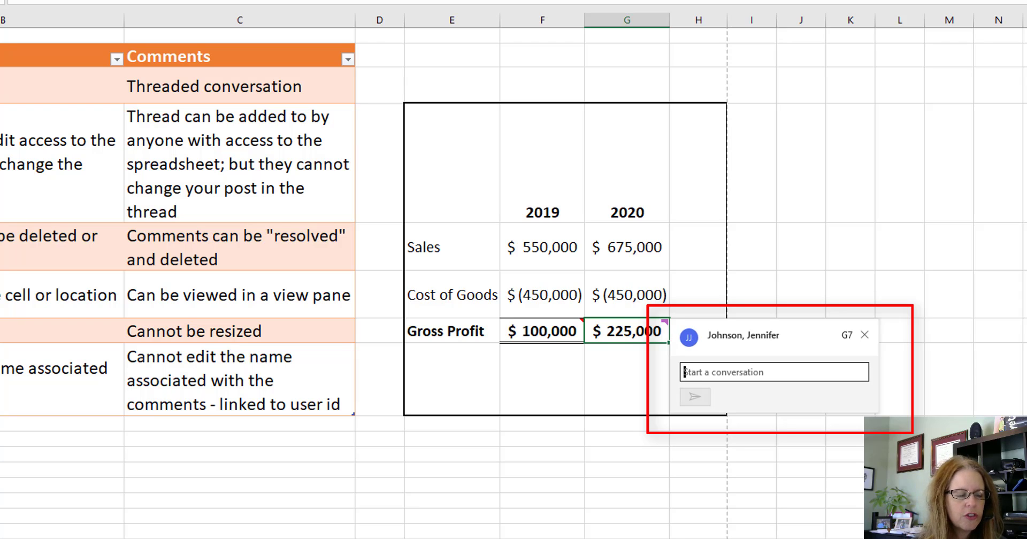
type("Begin a thr")
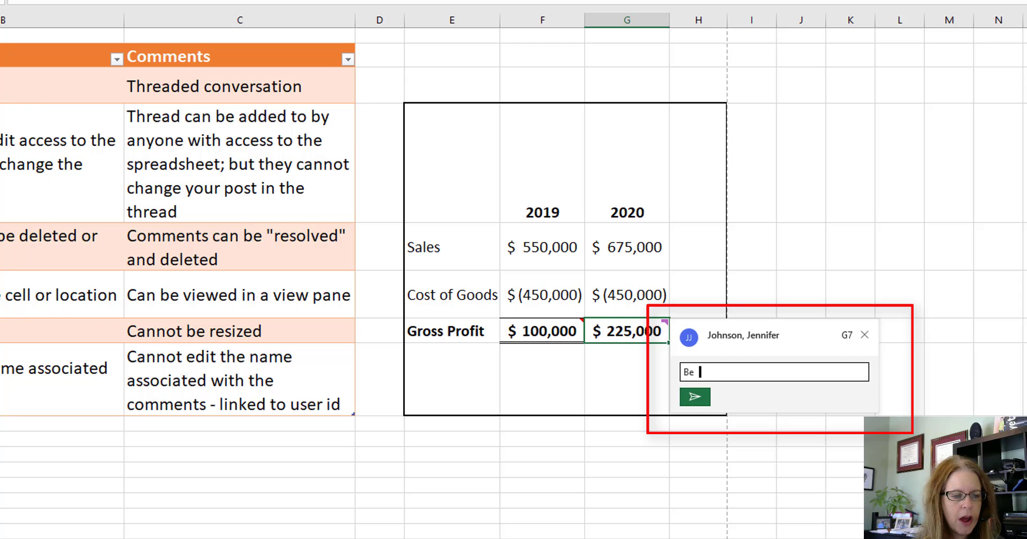
type("ea")
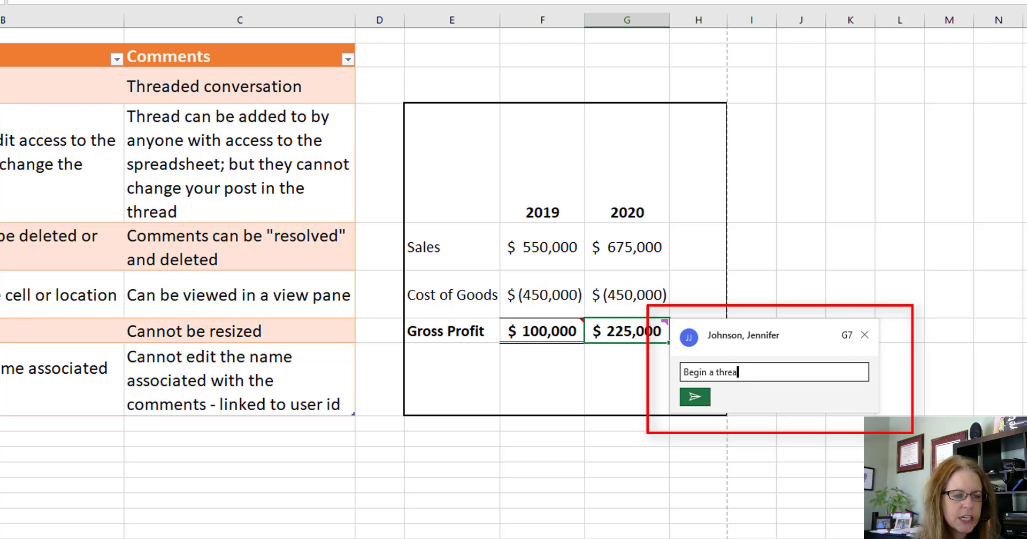
type("d for comments")
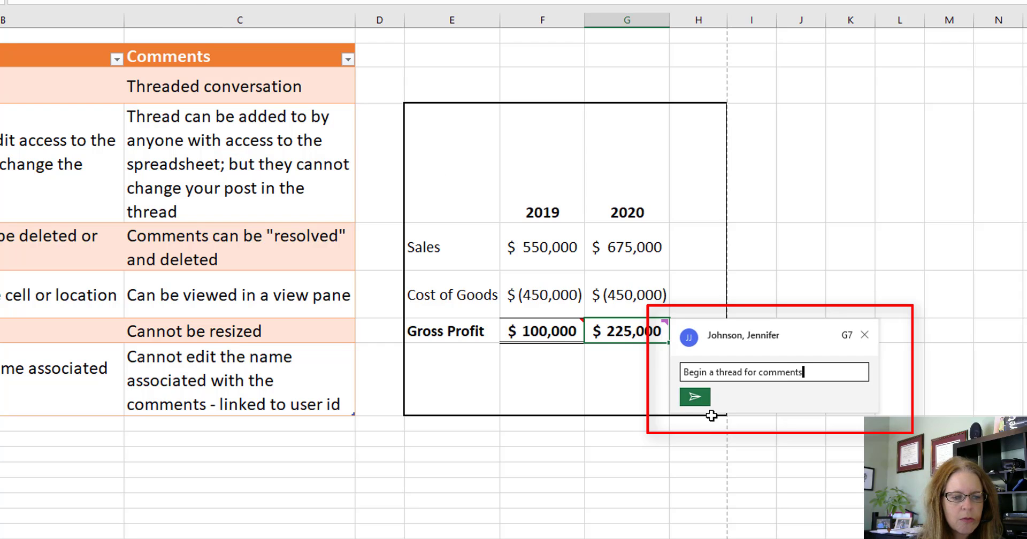
left_click(694, 396)
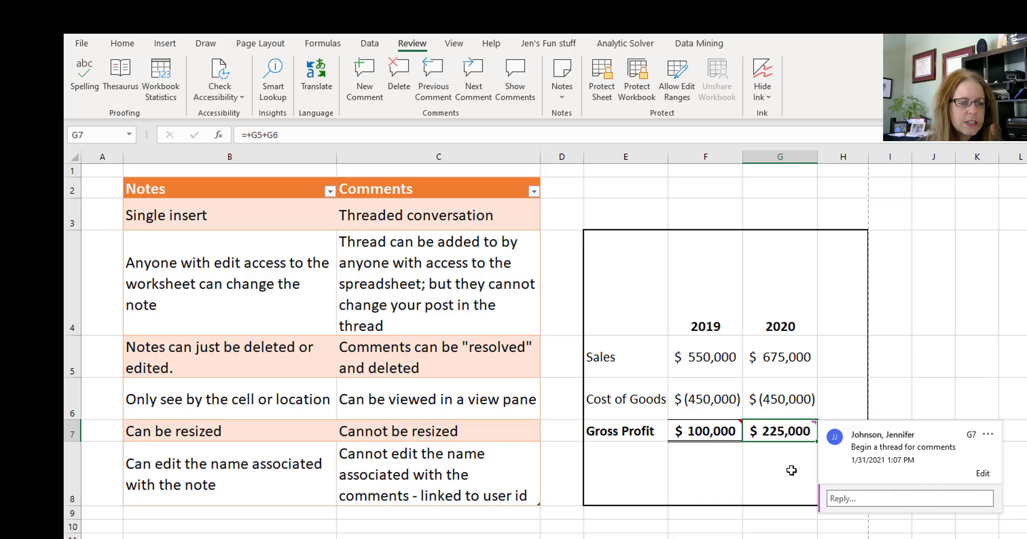
Step: Leave the commented cell and display all of the worksheet's comments in the comments pane
left_click(791, 471)
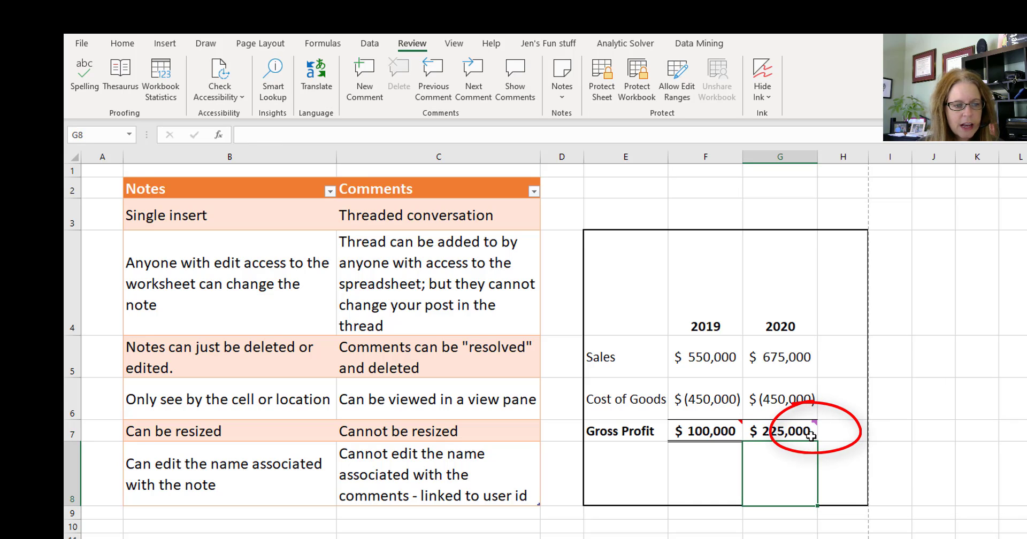
mouse_move(811, 435)
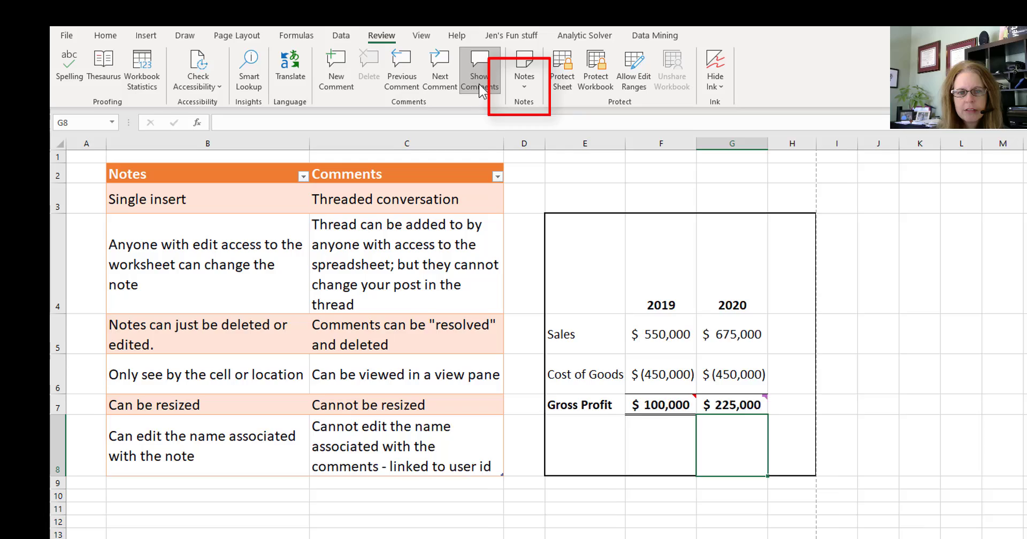
left_click(514, 96)
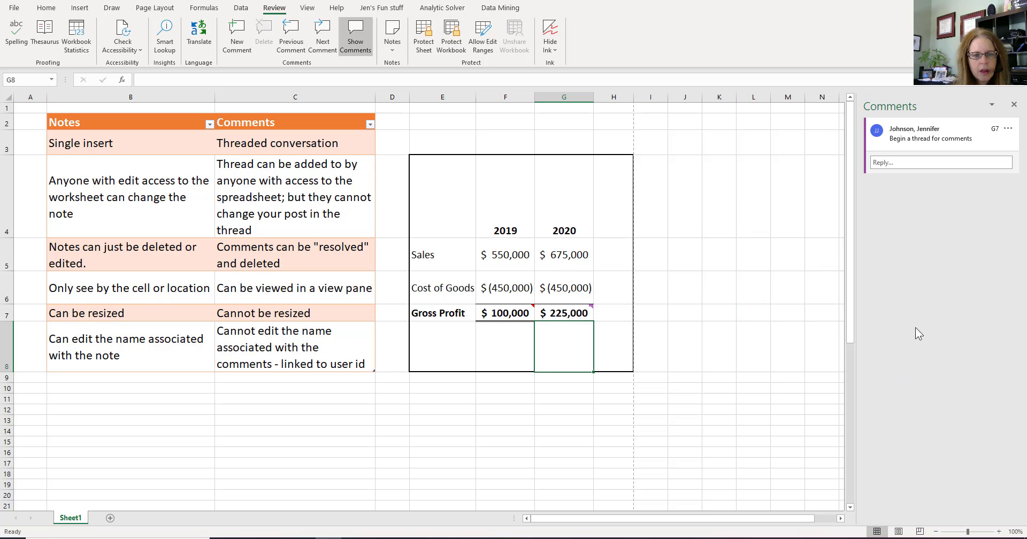
Step: Examine the options for deleting or resolving the G7 comment thread and for editing or deleting the F7 note
left_click(1009, 129)
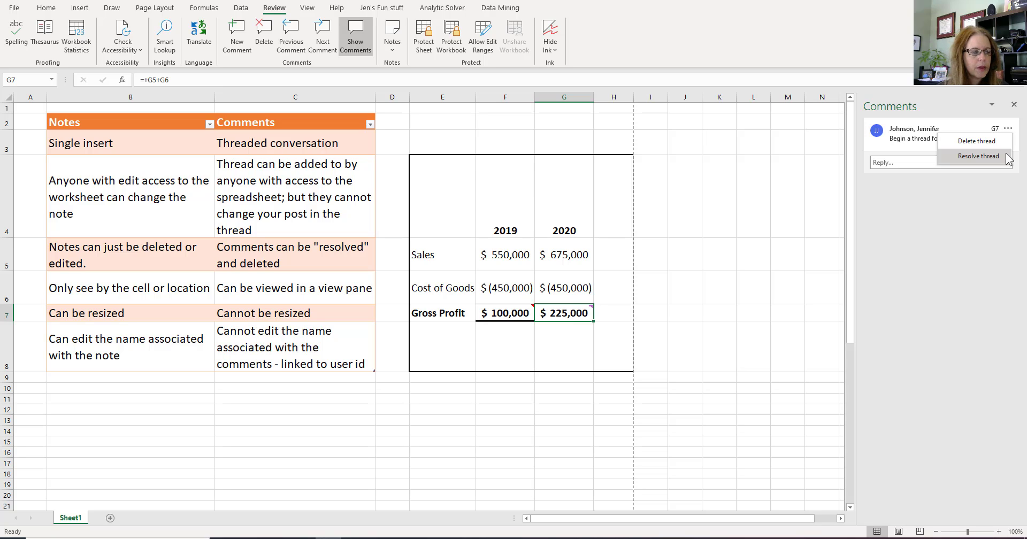
left_click(517, 308)
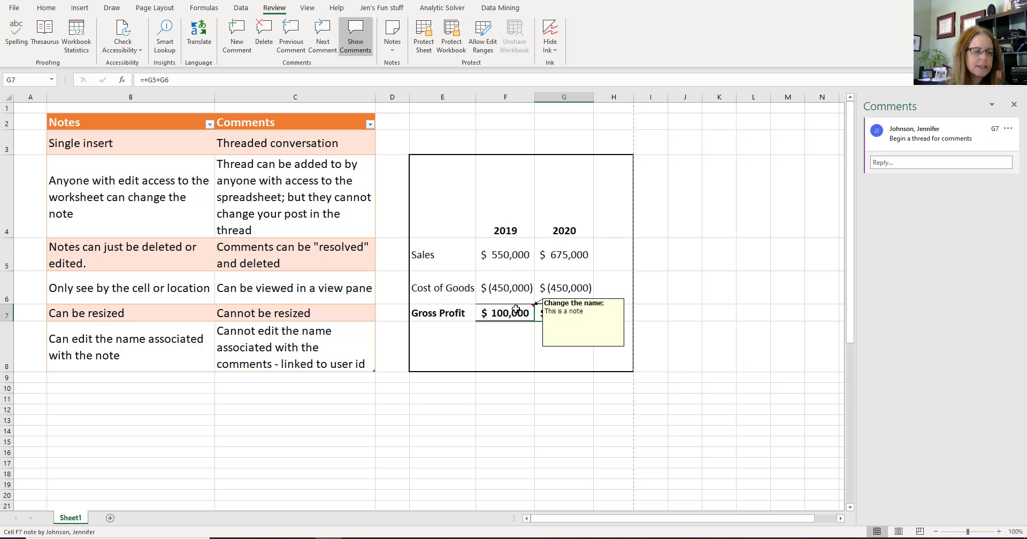
left_click(516, 310)
right_click(516, 310)
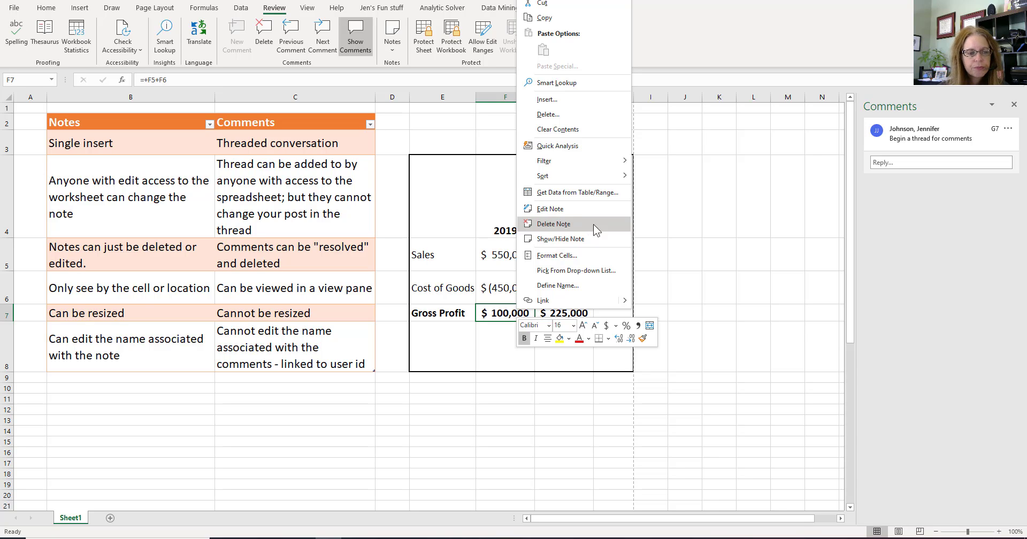
left_click(669, 225)
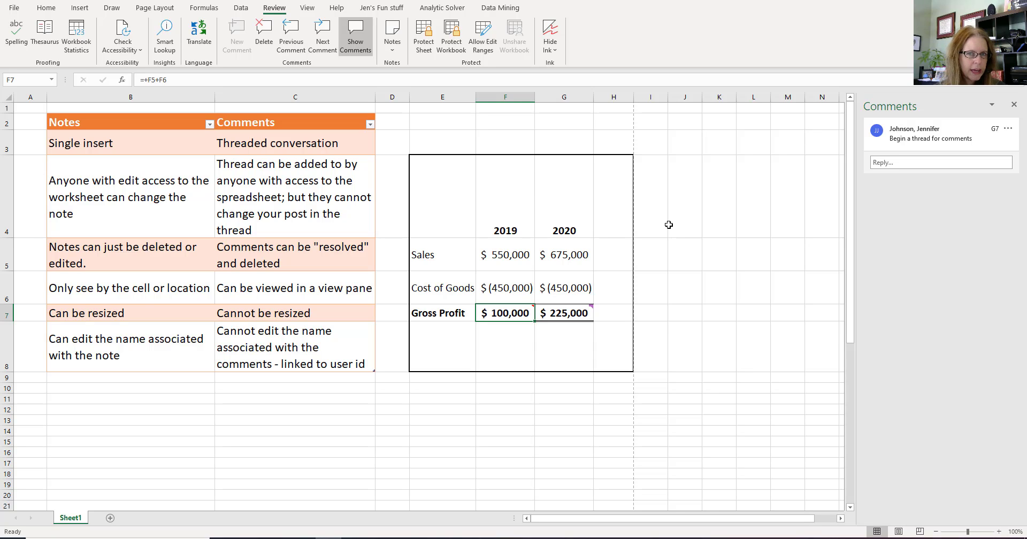